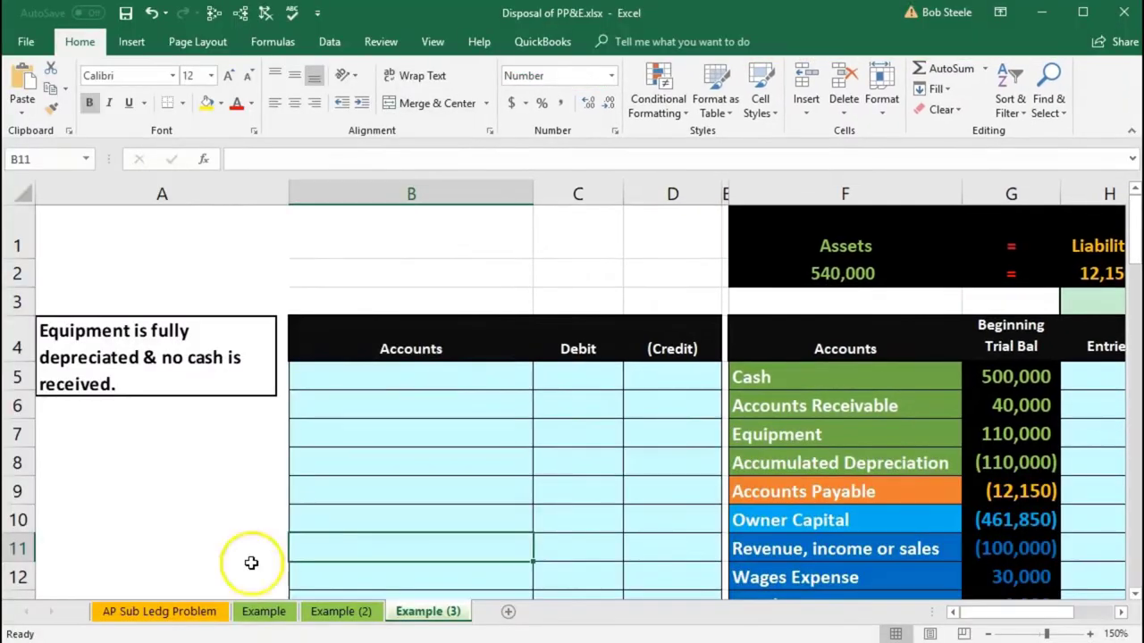
# - Review the trial balance figures: Cash and Accounts Receivable ending balances, the ending total and Net Income
pyautogui.click(396, 477)
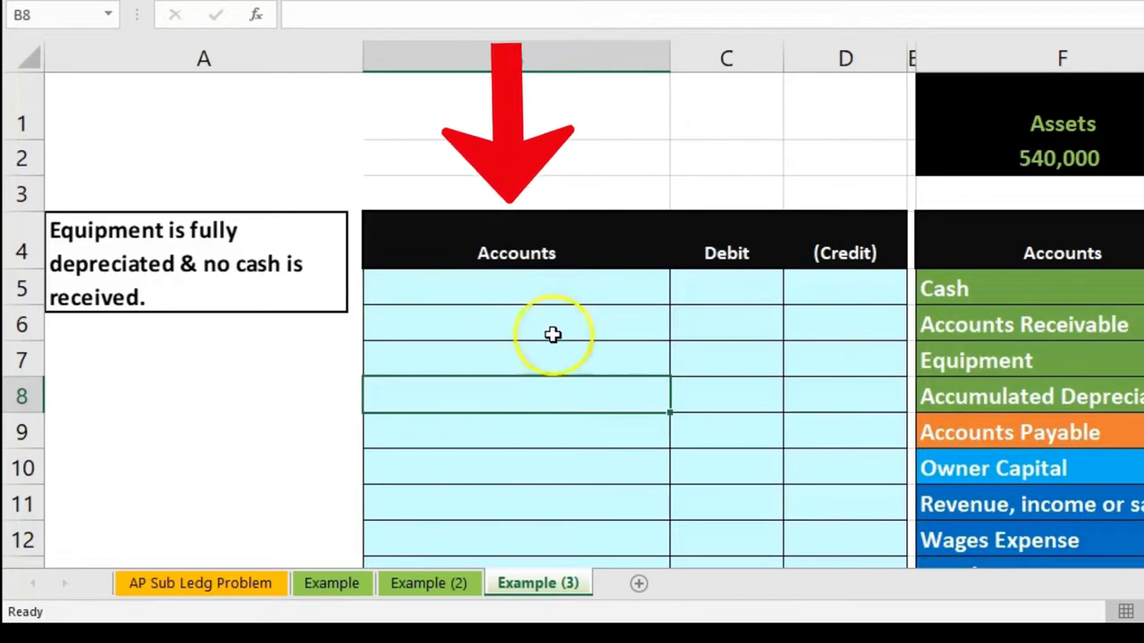
pyautogui.hscroll(3, 572, 357)
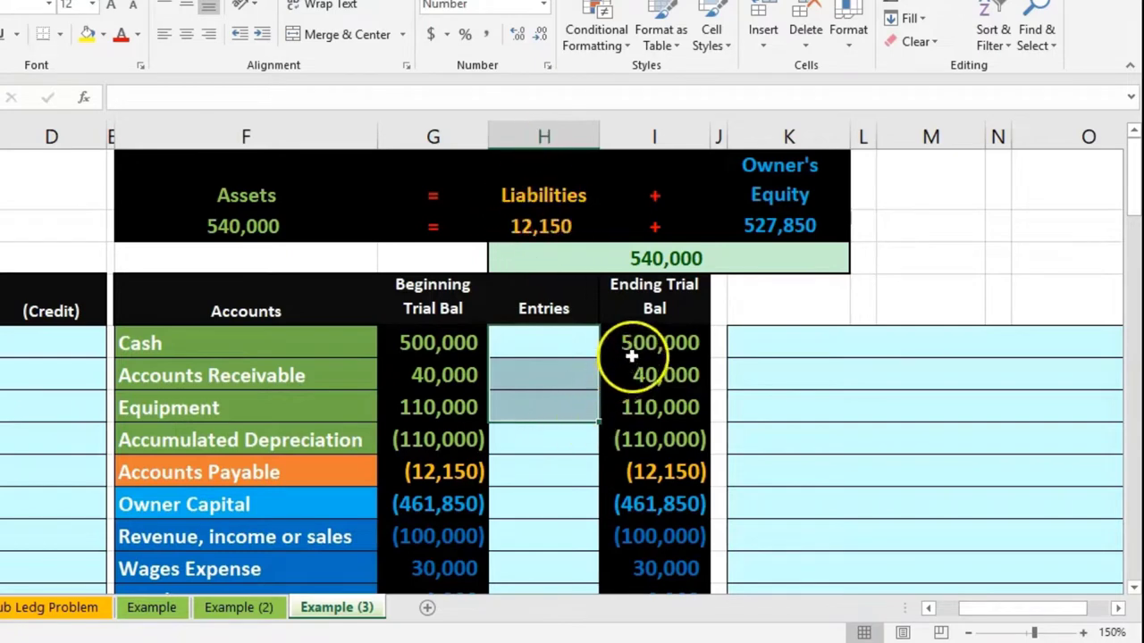
pyautogui.moveTo(631, 355); pyautogui.dragTo(634, 375)
pyautogui.scroll(-2, 634, 383)
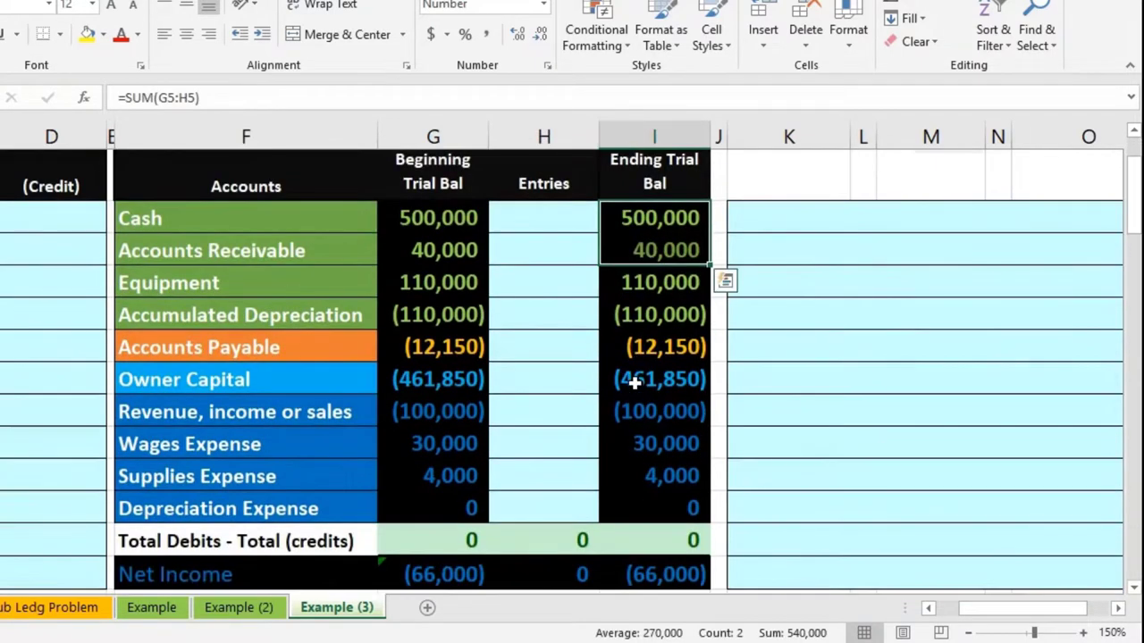
pyautogui.click(644, 528)
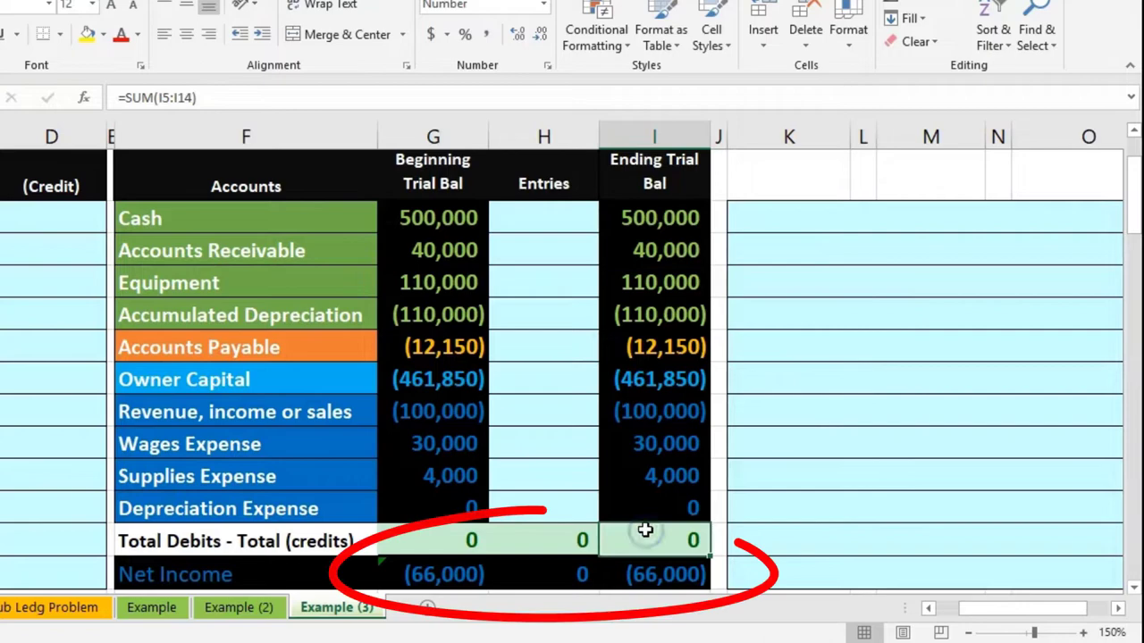
pyautogui.click(661, 573)
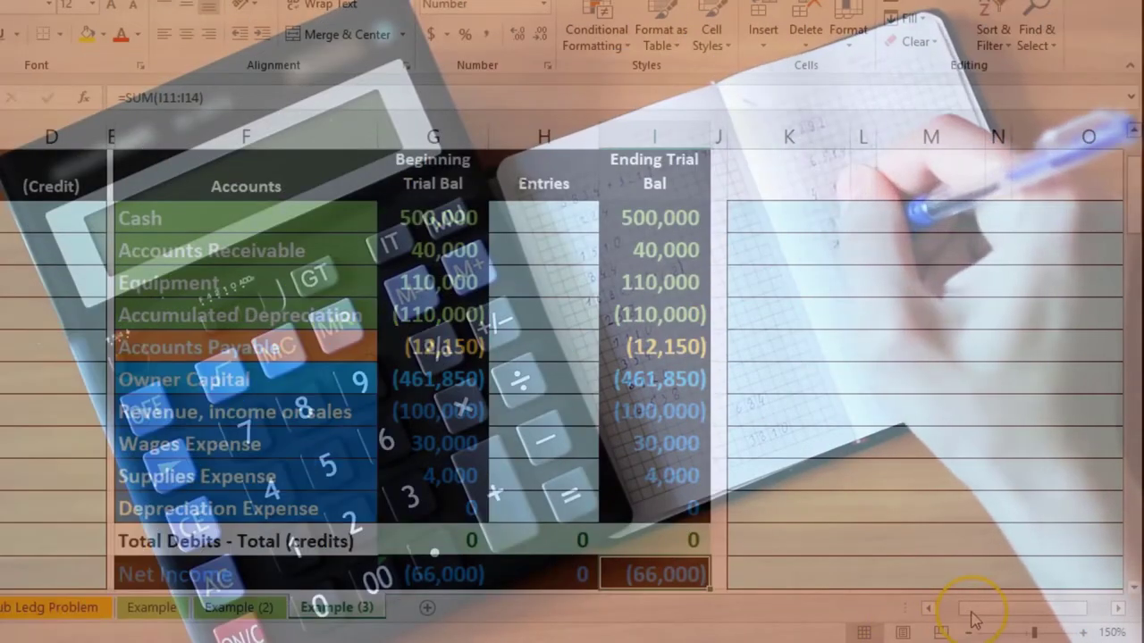
pyautogui.moveTo(974, 609); pyautogui.dragTo(940, 613)
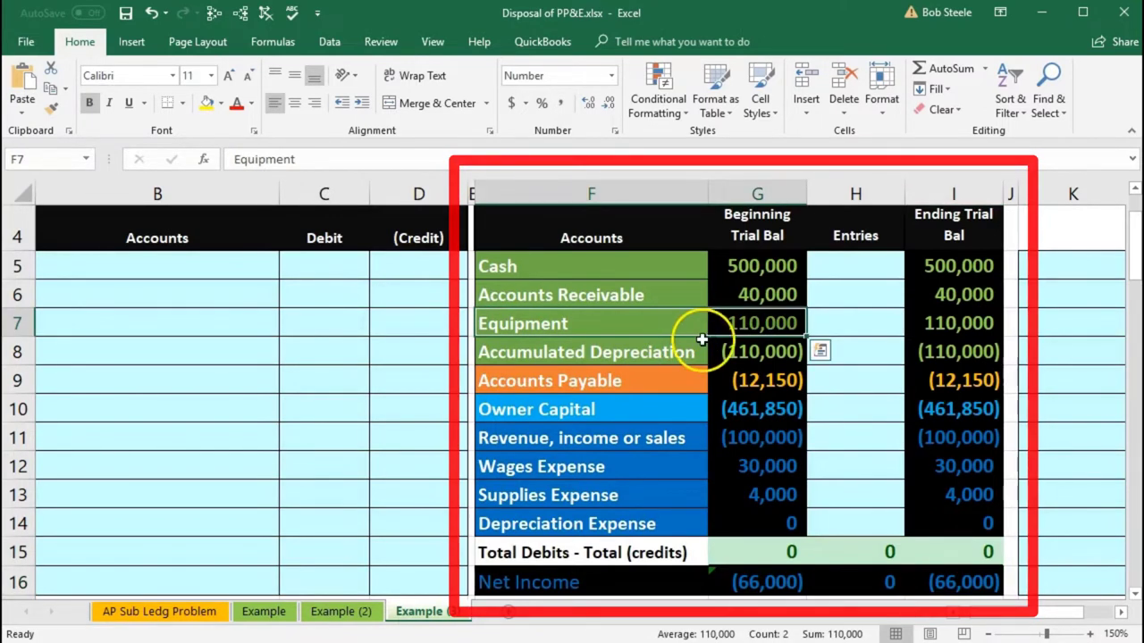
# - Inspect the Accumulated Depreciation row and the Equipment row with its 110,000 balance and entries cell
pyautogui.click(676, 349)
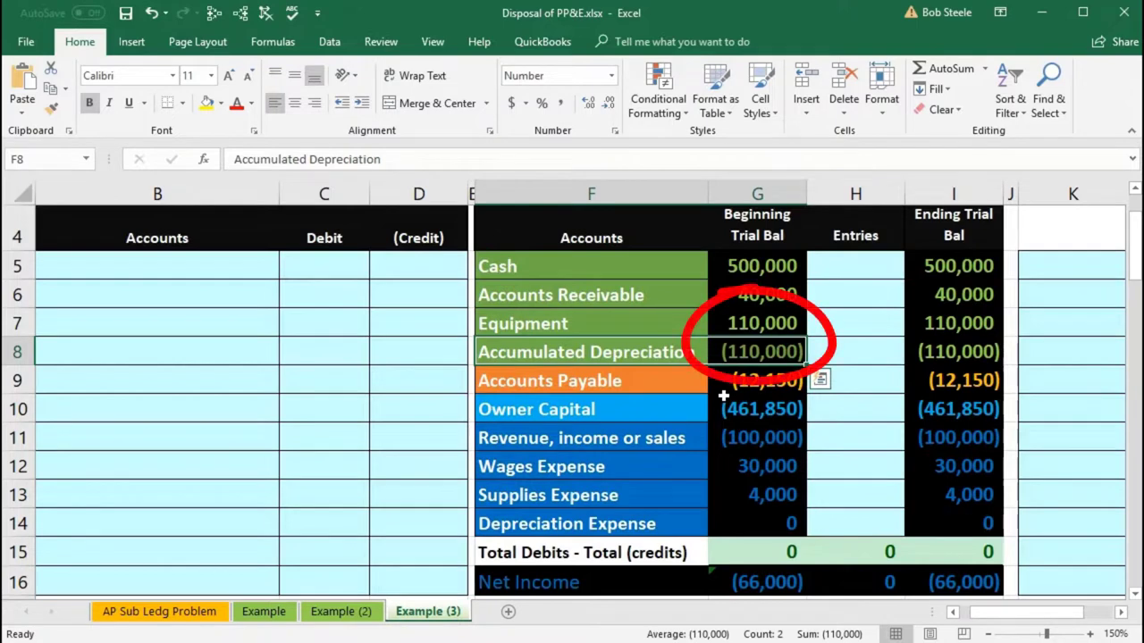
pyautogui.click(725, 335)
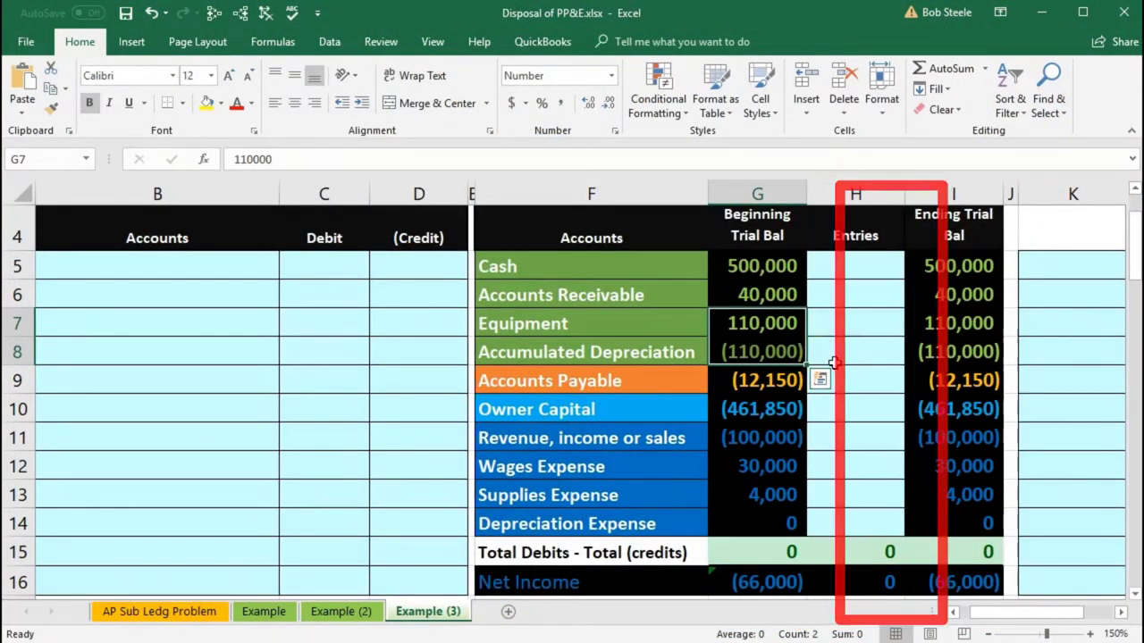
pyautogui.click(830, 362)
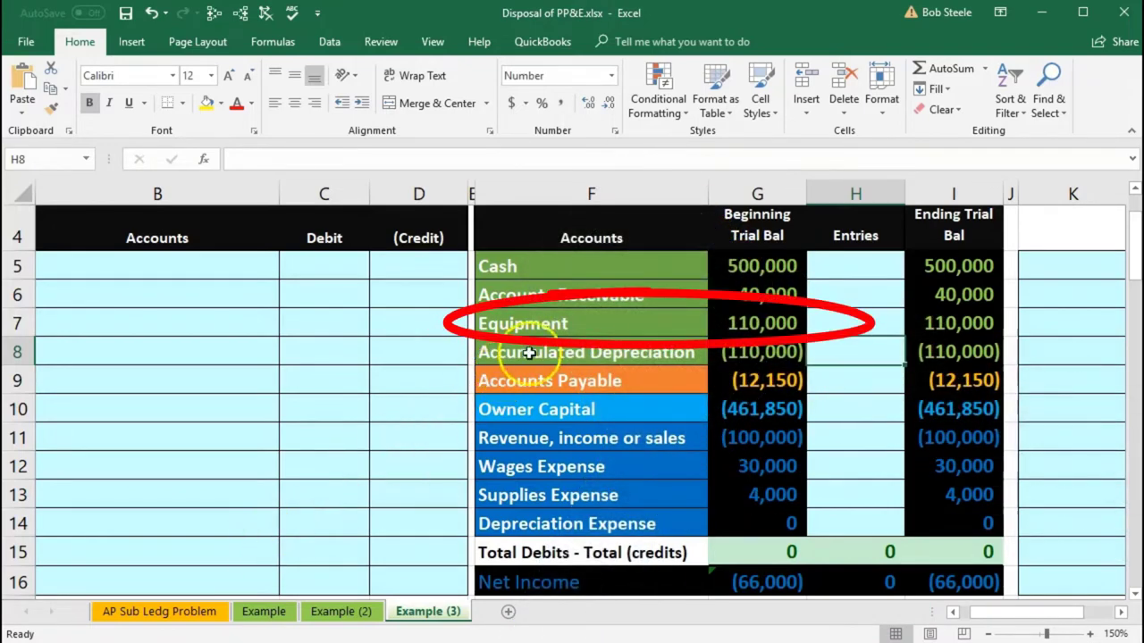
pyautogui.click(574, 320)
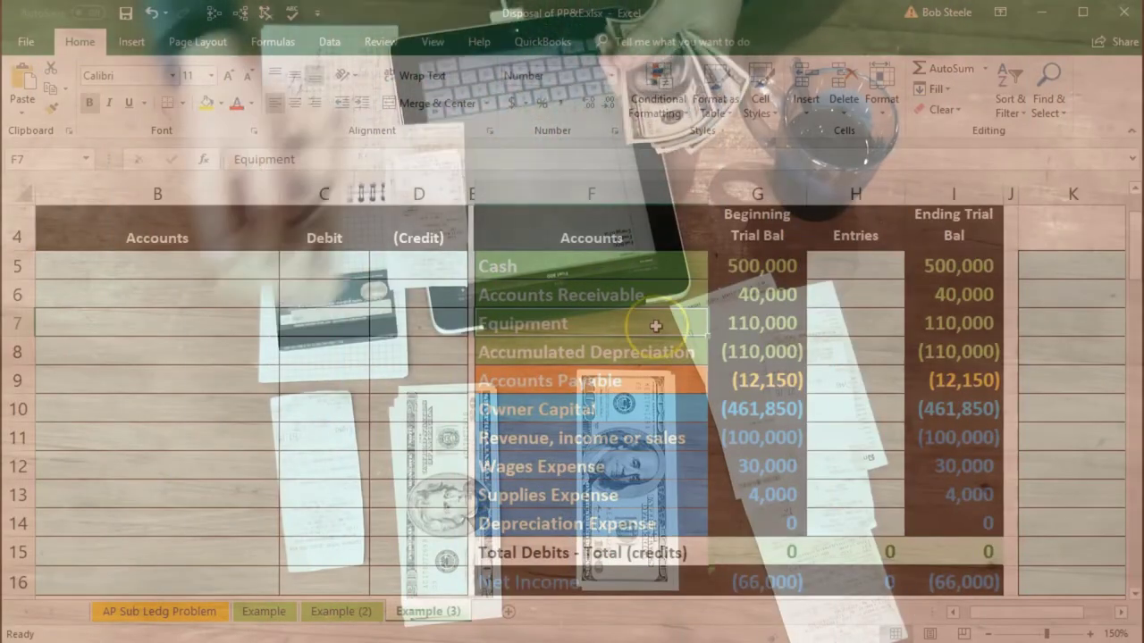
pyautogui.click(719, 324)
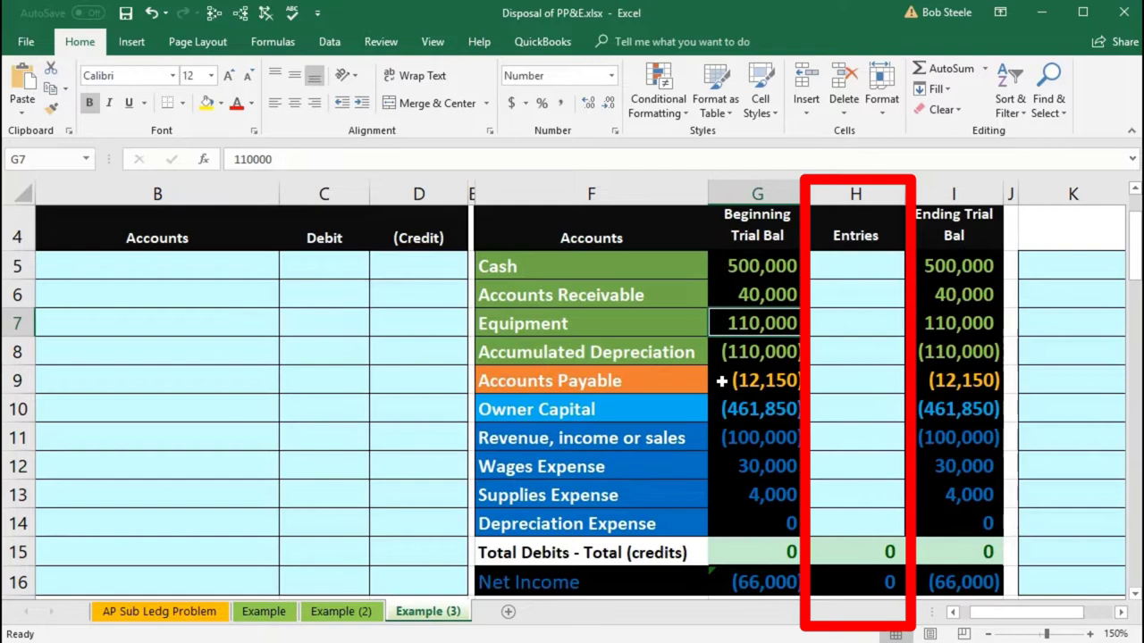
pyautogui.click(860, 327)
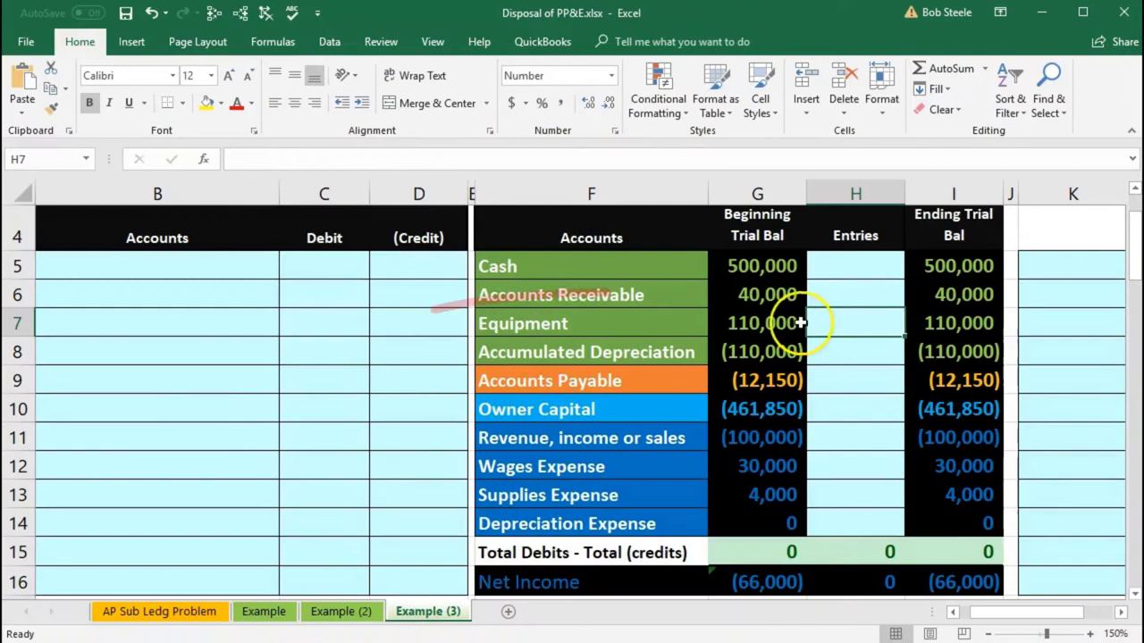
pyautogui.click(719, 319)
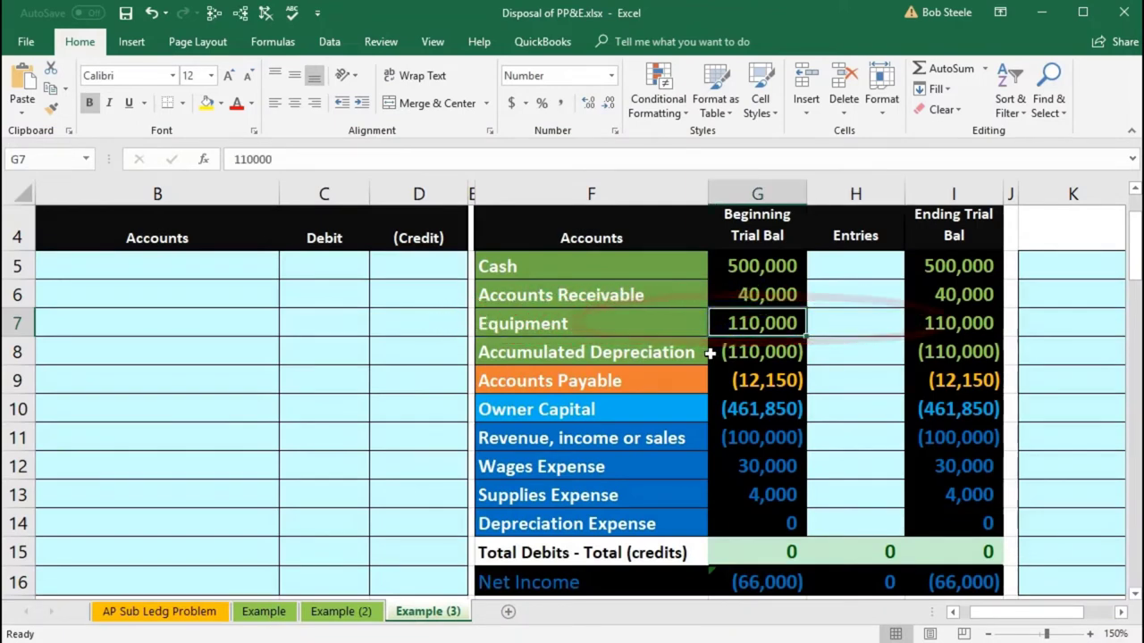
pyautogui.click(616, 326)
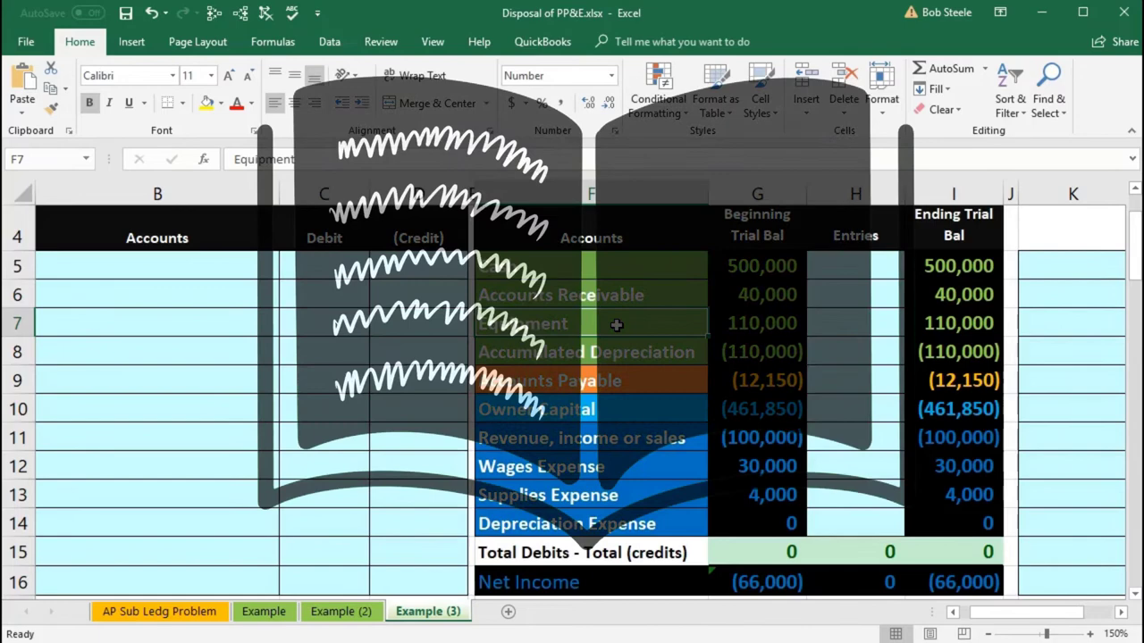
pyautogui.click(748, 324)
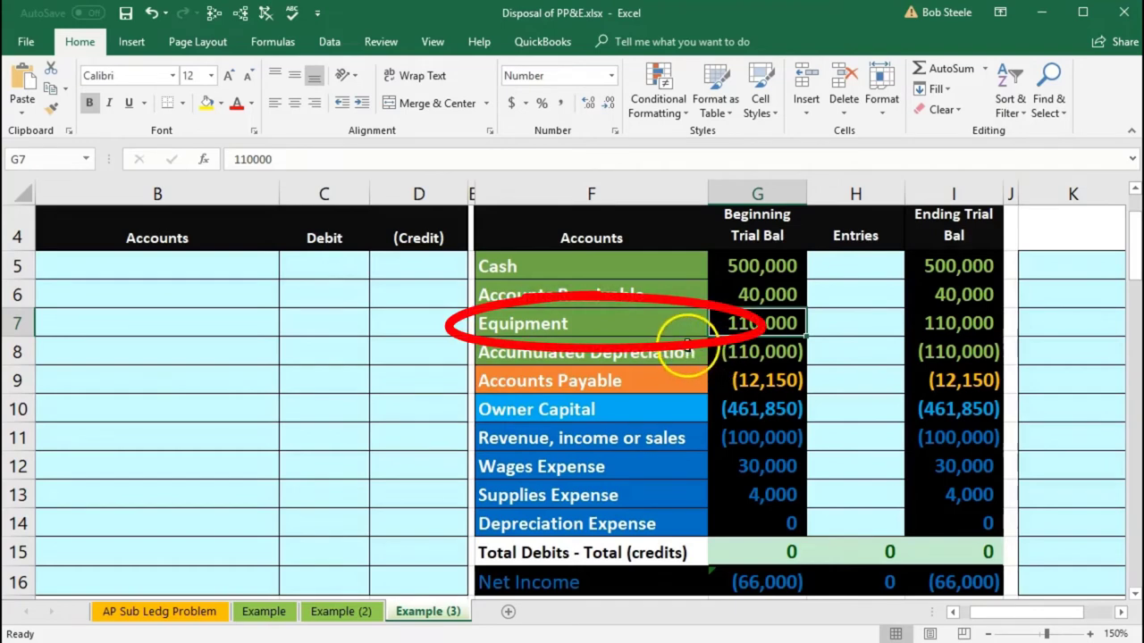
# - Copy the Equipment account name into the journal entry row as a plain value
pyautogui.rightClick(584, 323)
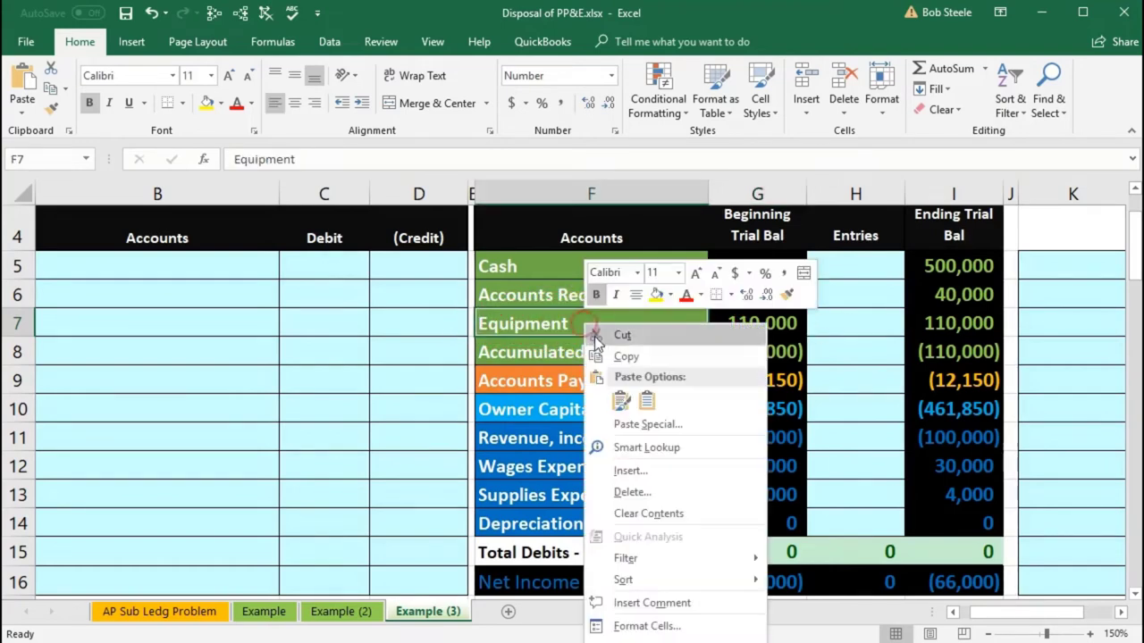
pyautogui.click(606, 356)
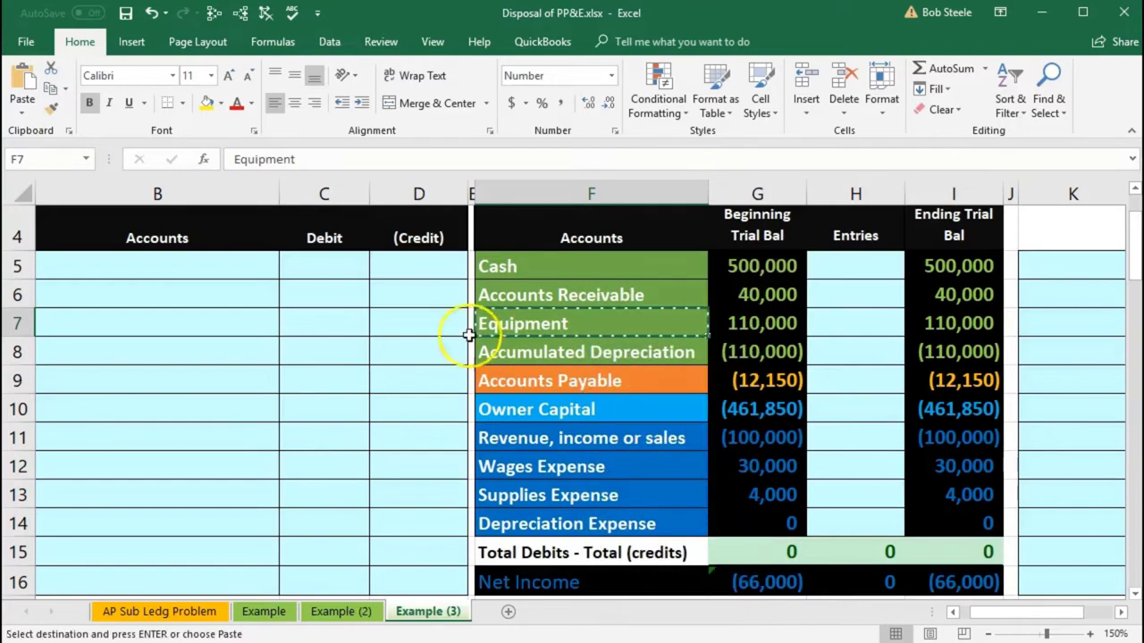
pyautogui.click(153, 292)
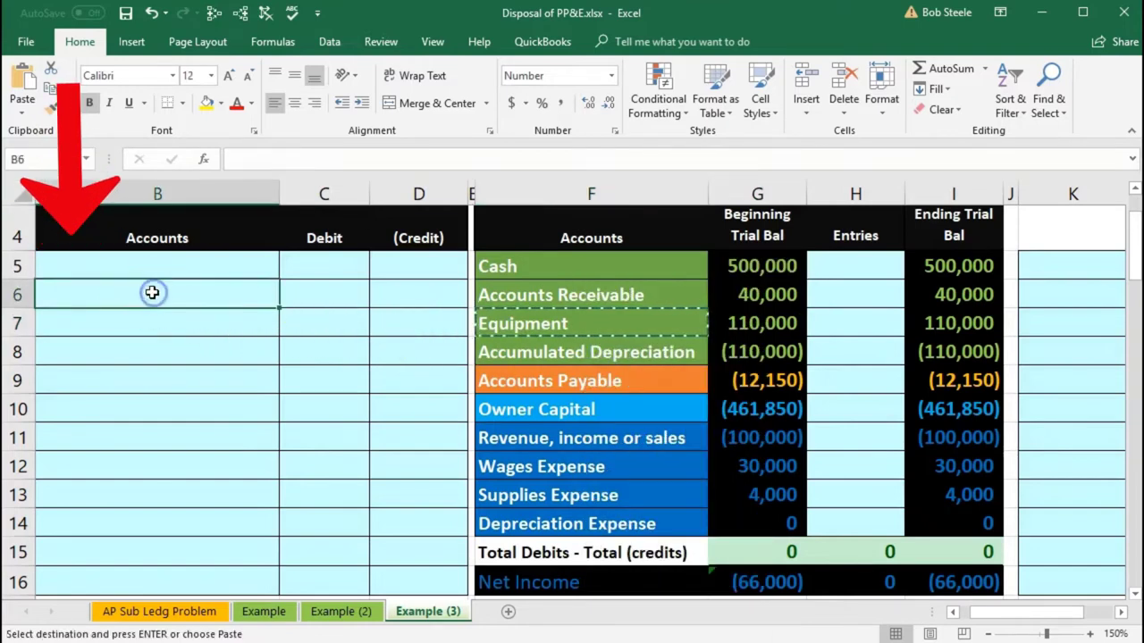
pyautogui.rightClick(75, 292)
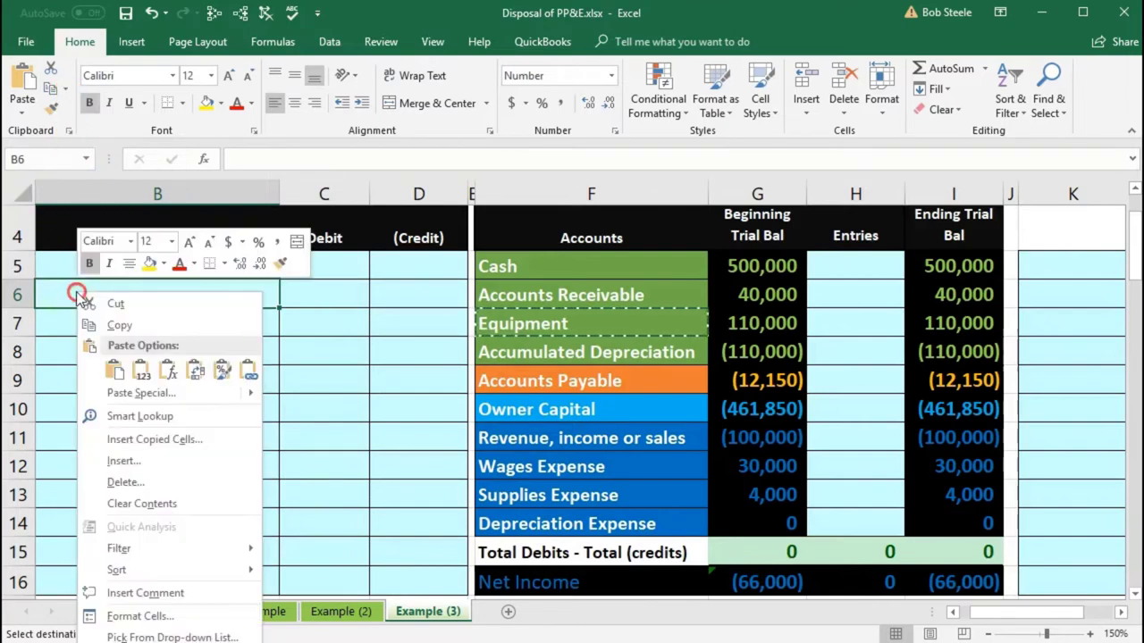
pyautogui.click(140, 370)
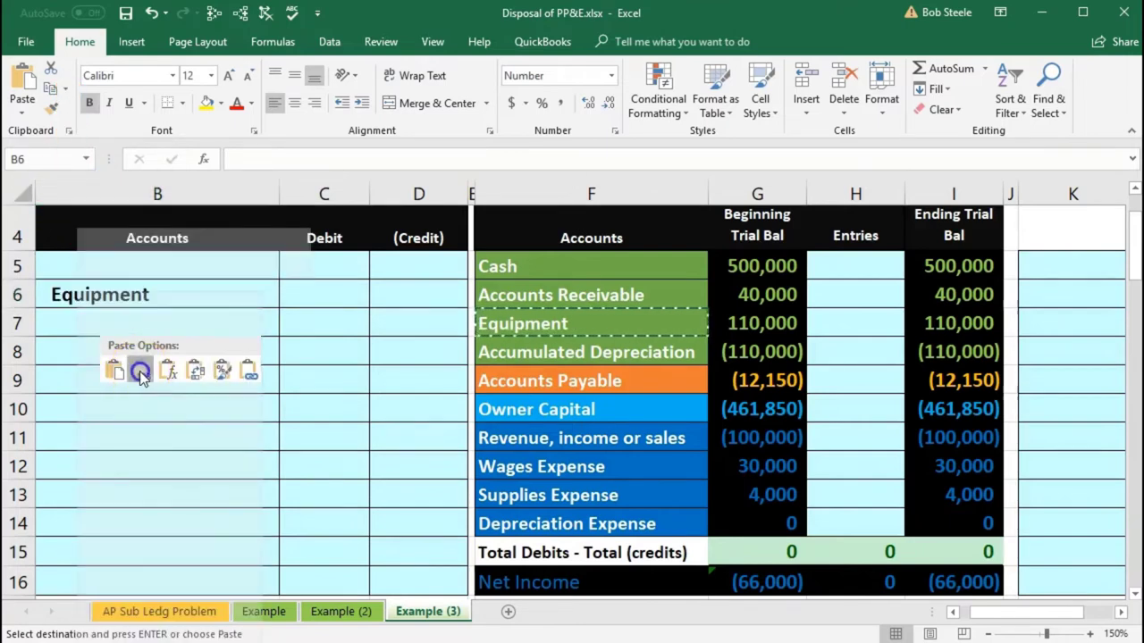
# - Enter the 110,000 Equipment credit in D6 and a linked =-D6 debit in C5 above
pyautogui.click(395, 298)
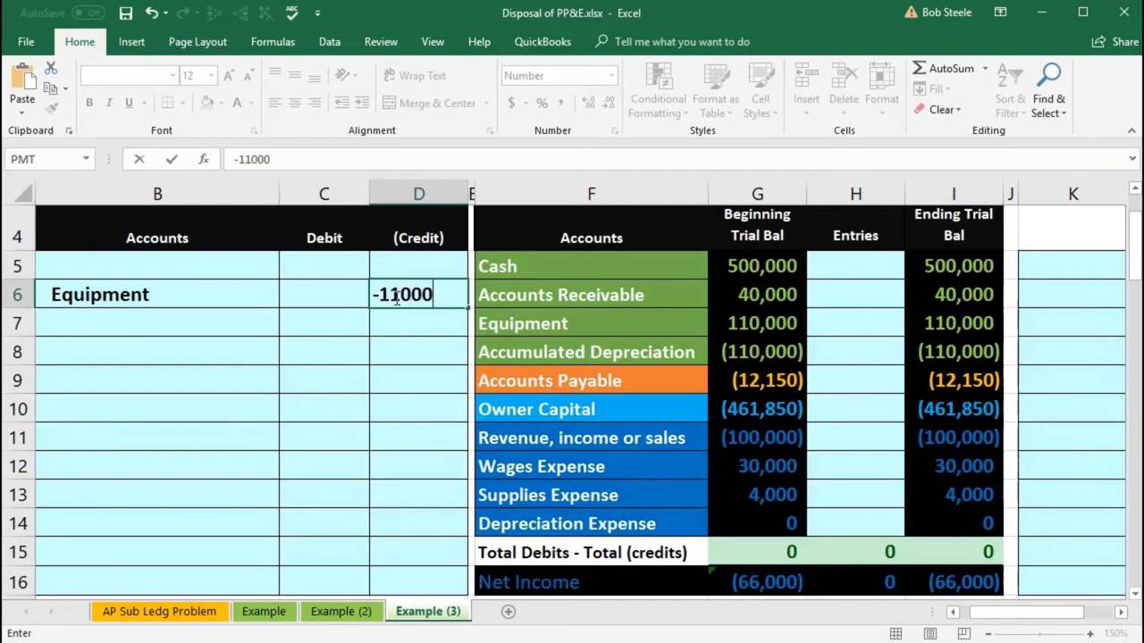
pyautogui.write('0')
pyautogui.press('Return')
pyautogui.click(339, 266)
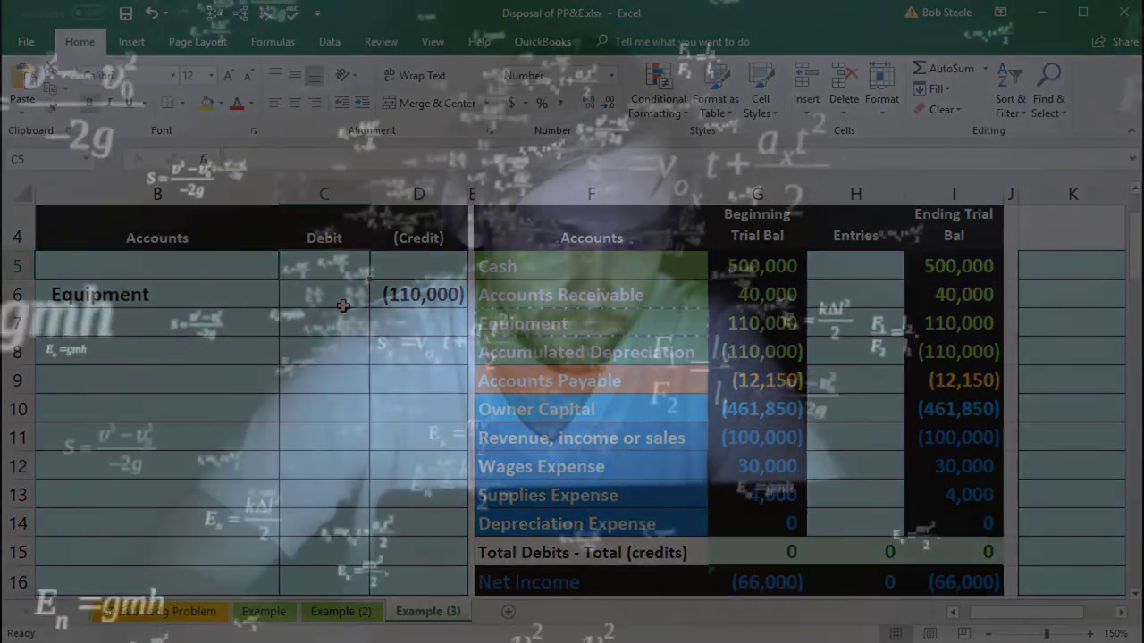
pyautogui.write('-')
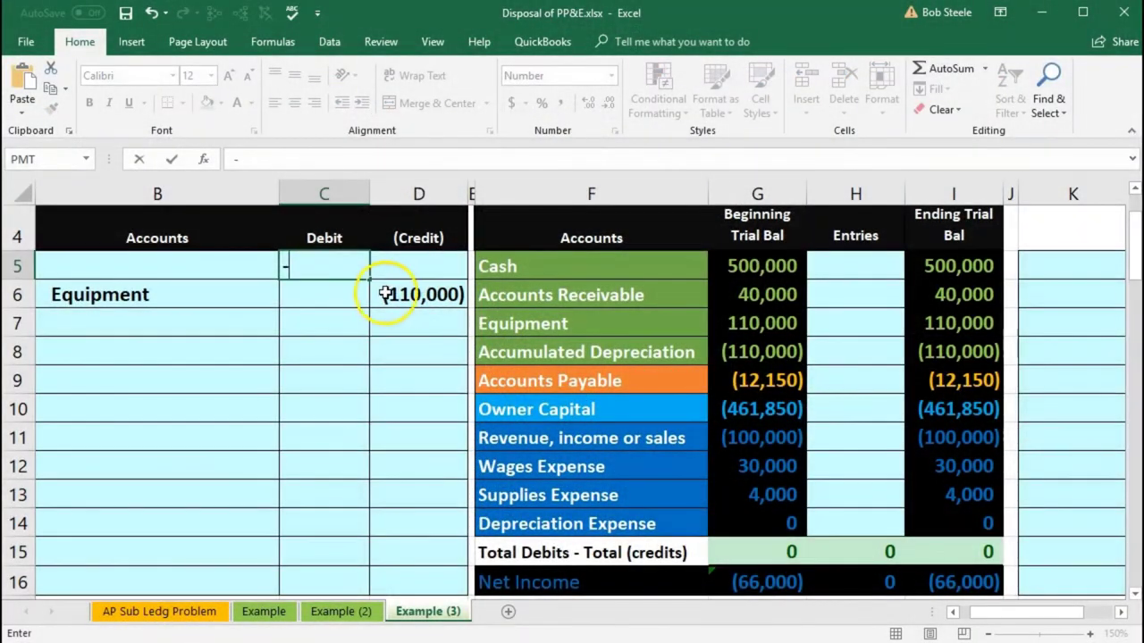
pyautogui.click(391, 294)
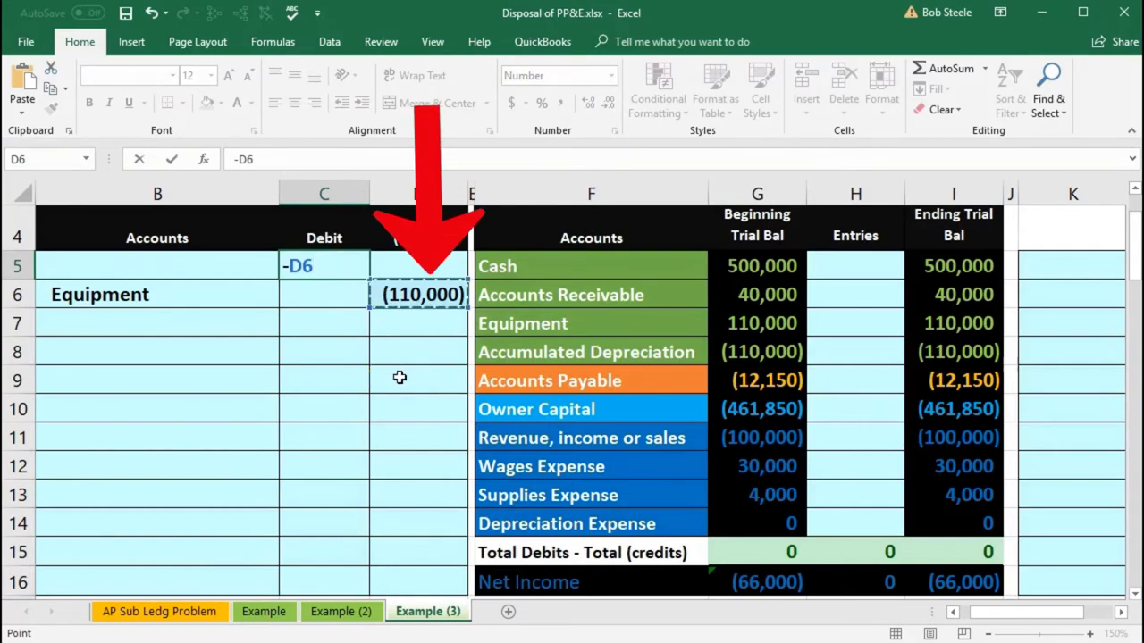
pyautogui.press('Return')
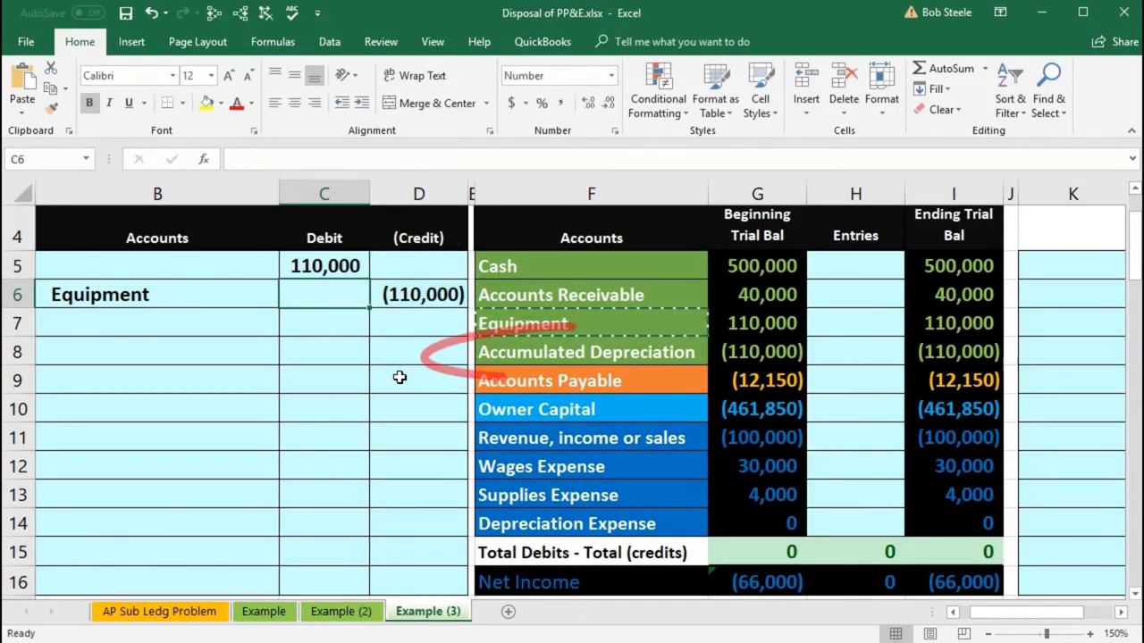
# - Copy 'Accumulated Depreciation' from trial balance cell F8 and paste it as a value into B5
pyautogui.click(566, 356)
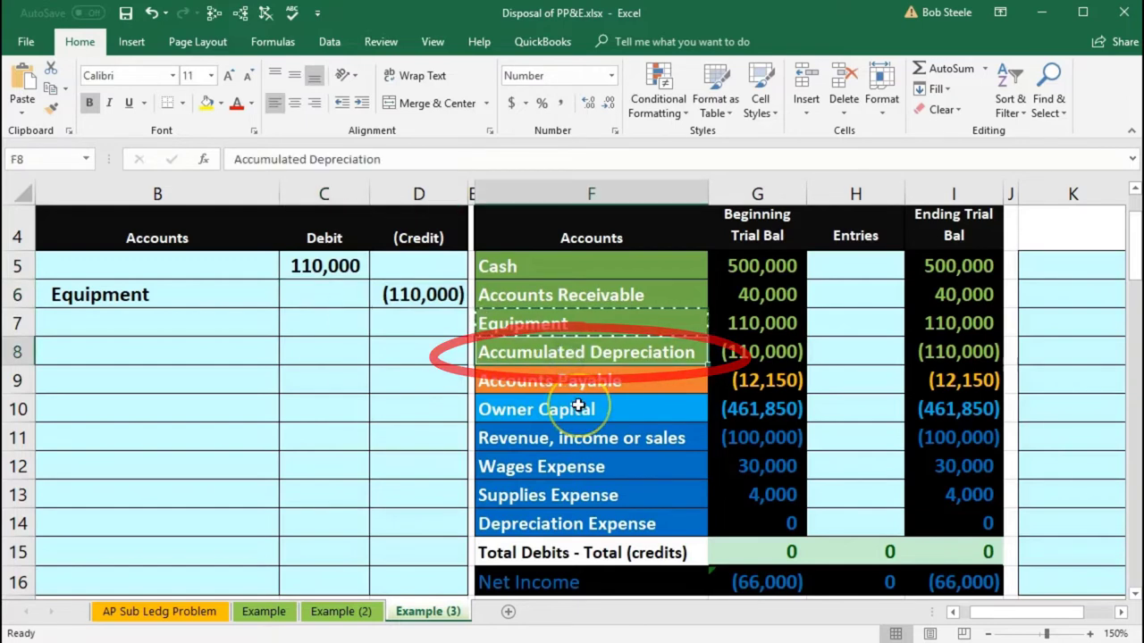
pyautogui.click(736, 353)
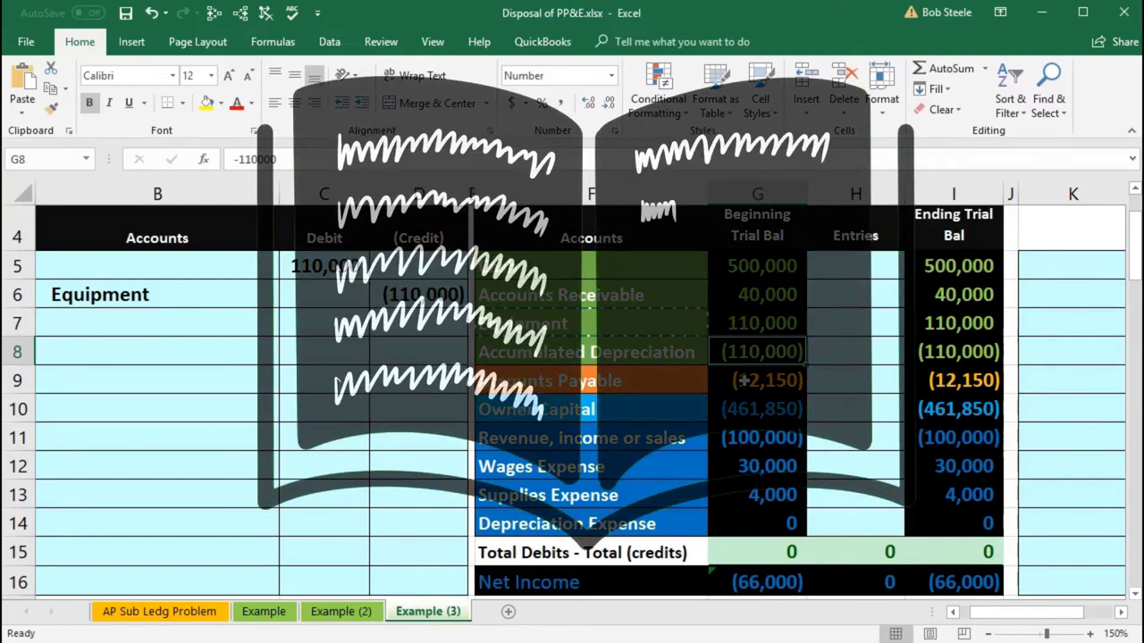
pyautogui.rightClick(668, 356)
pyautogui.click(687, 389)
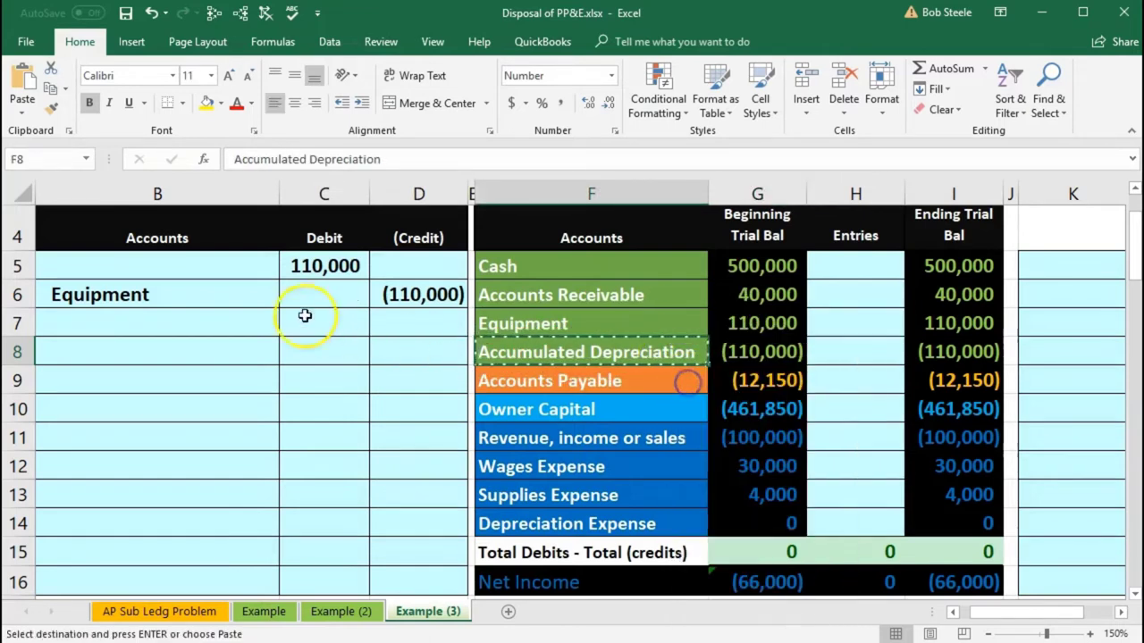
pyautogui.click(157, 269)
pyautogui.rightClick(157, 269)
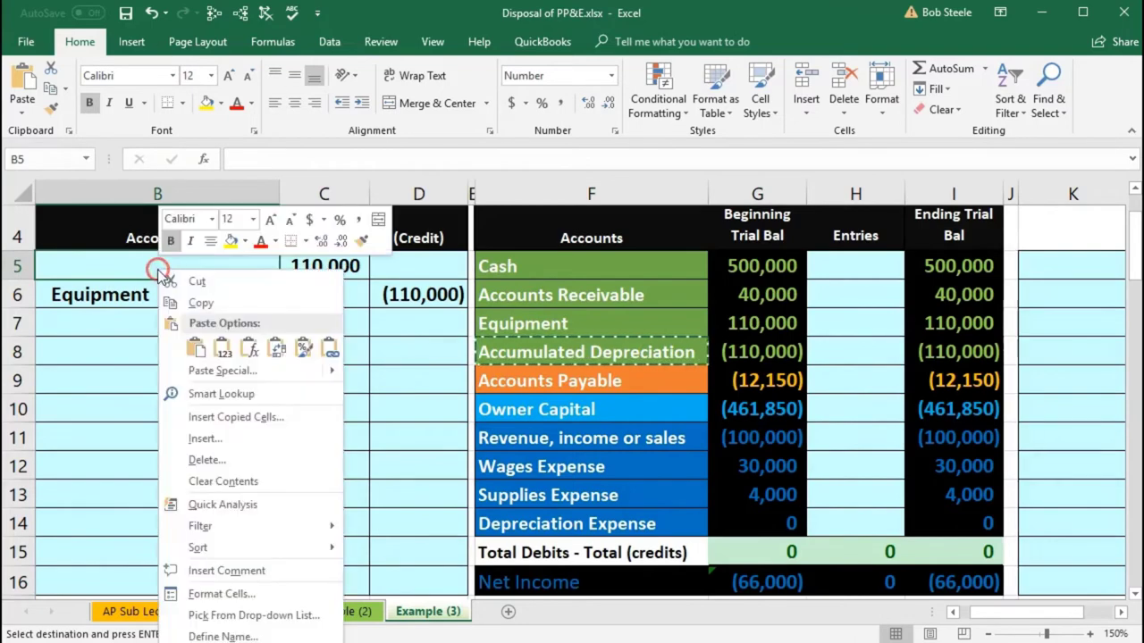
pyautogui.click(222, 348)
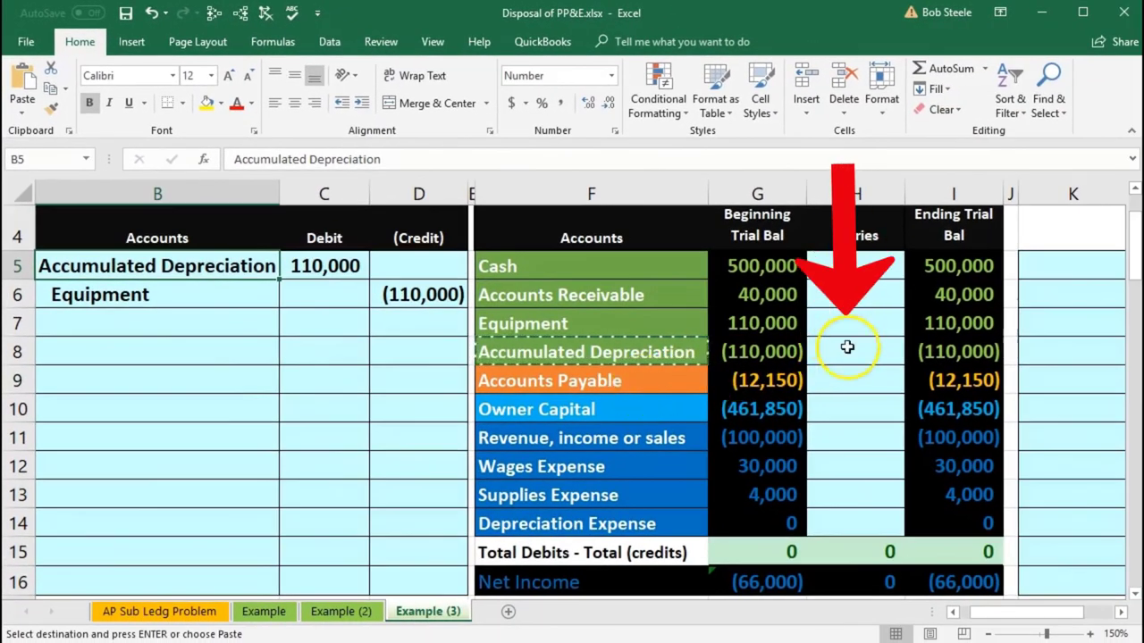
# - Link Entries cell H8 to =C5 and H7 to =D6, zeroing the Equipment and Accumulated Depreciation ending balances
pyautogui.click(872, 358)
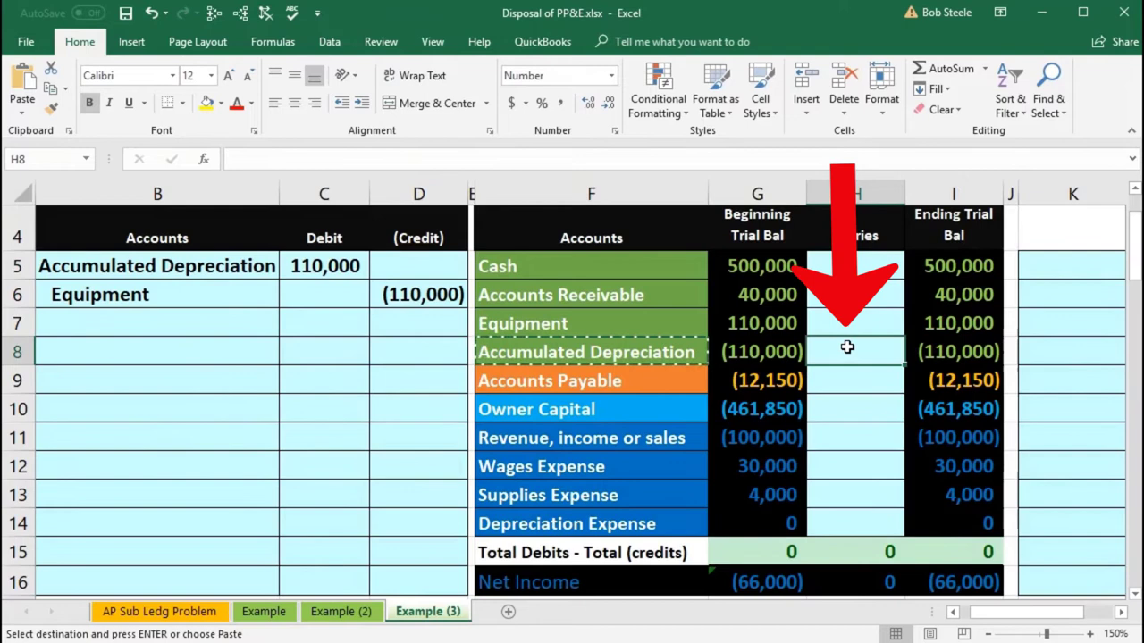
pyautogui.write('=')
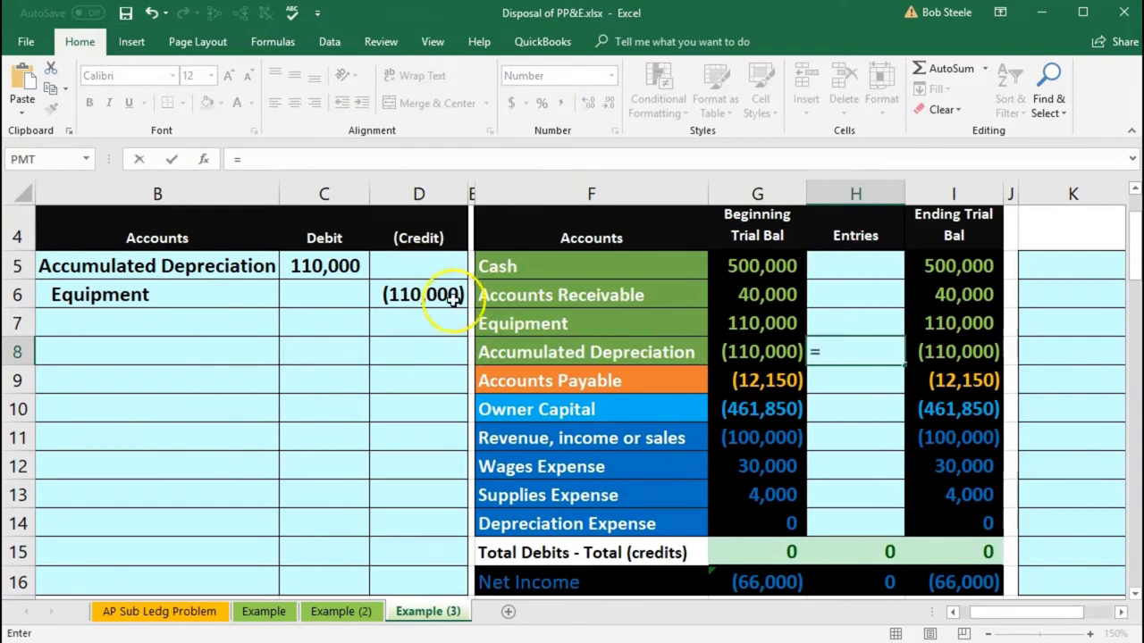
pyautogui.click(335, 268)
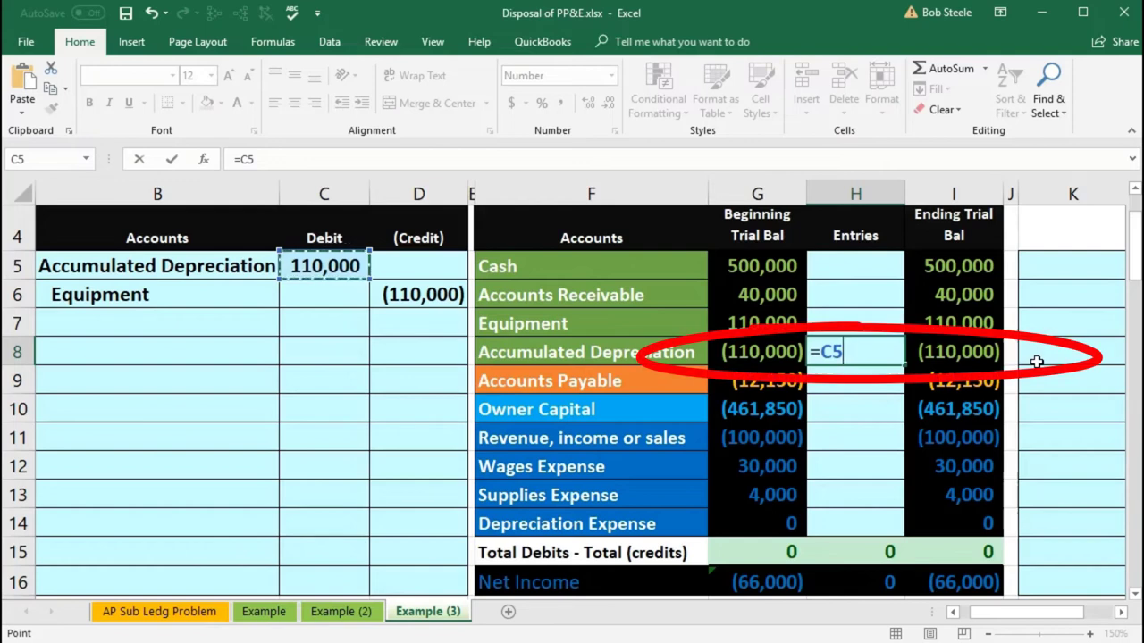
pyautogui.press('Return')
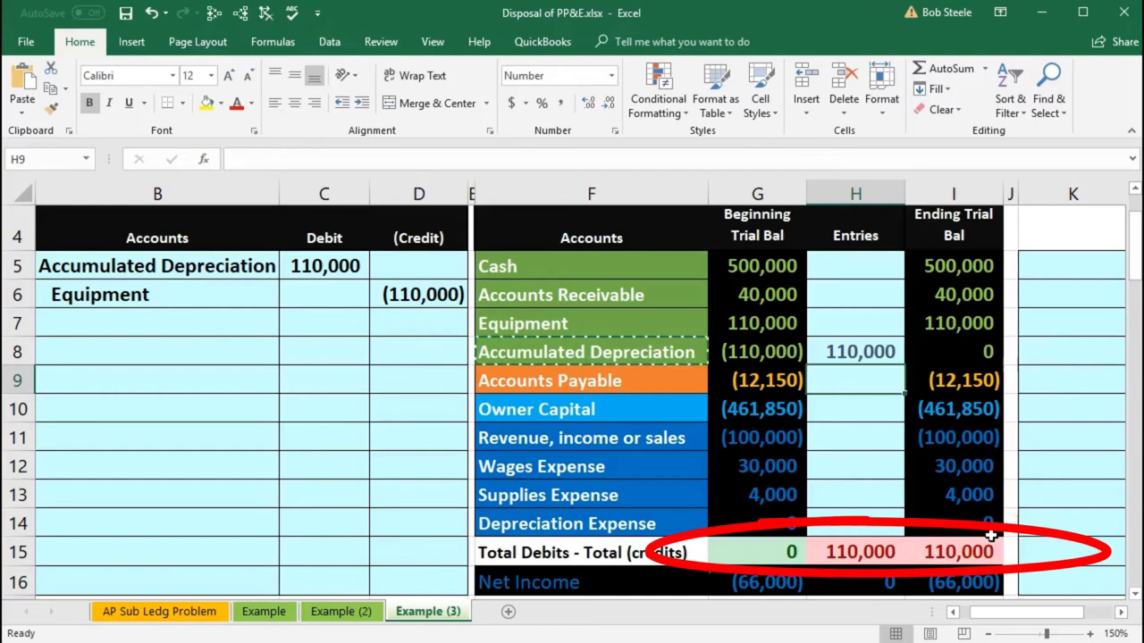
pyautogui.click(852, 321)
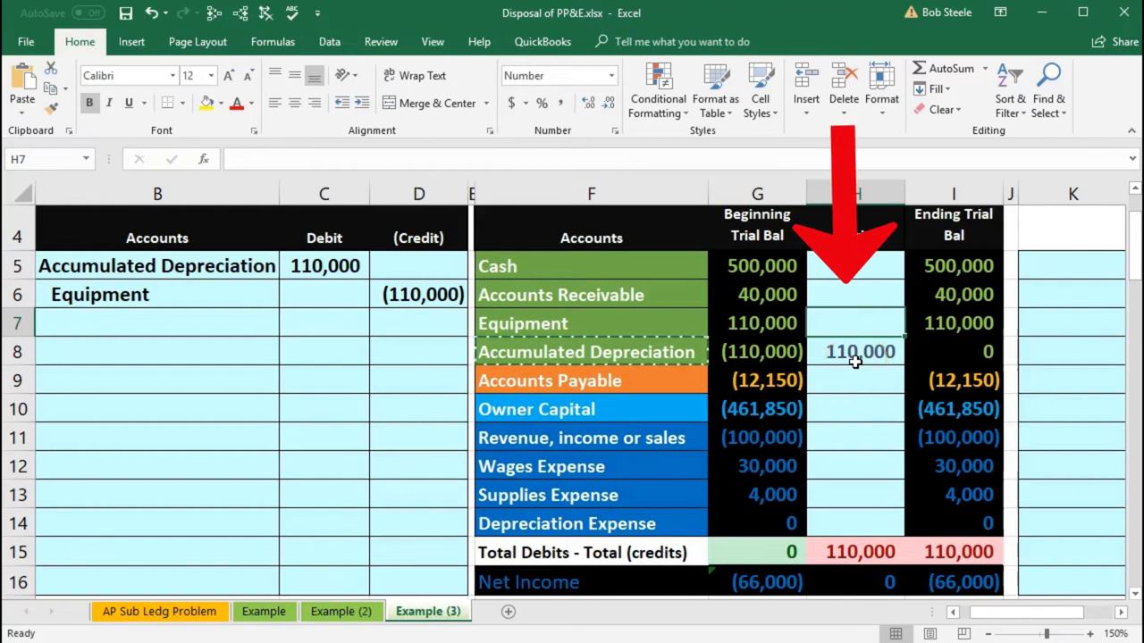
pyautogui.write('=')
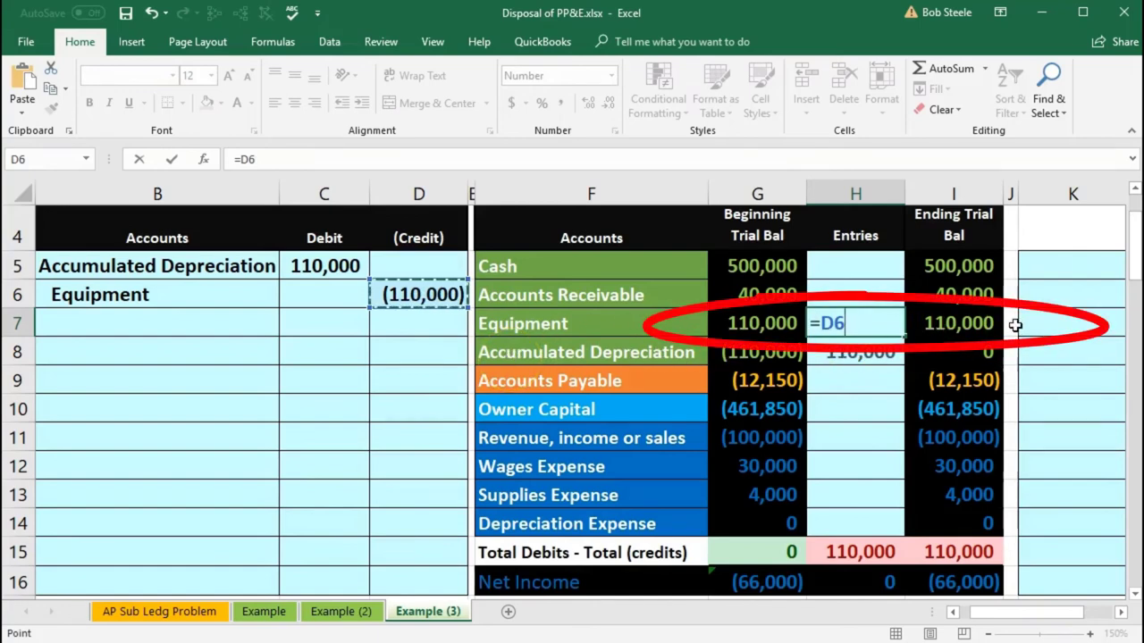
pyautogui.press('Return')
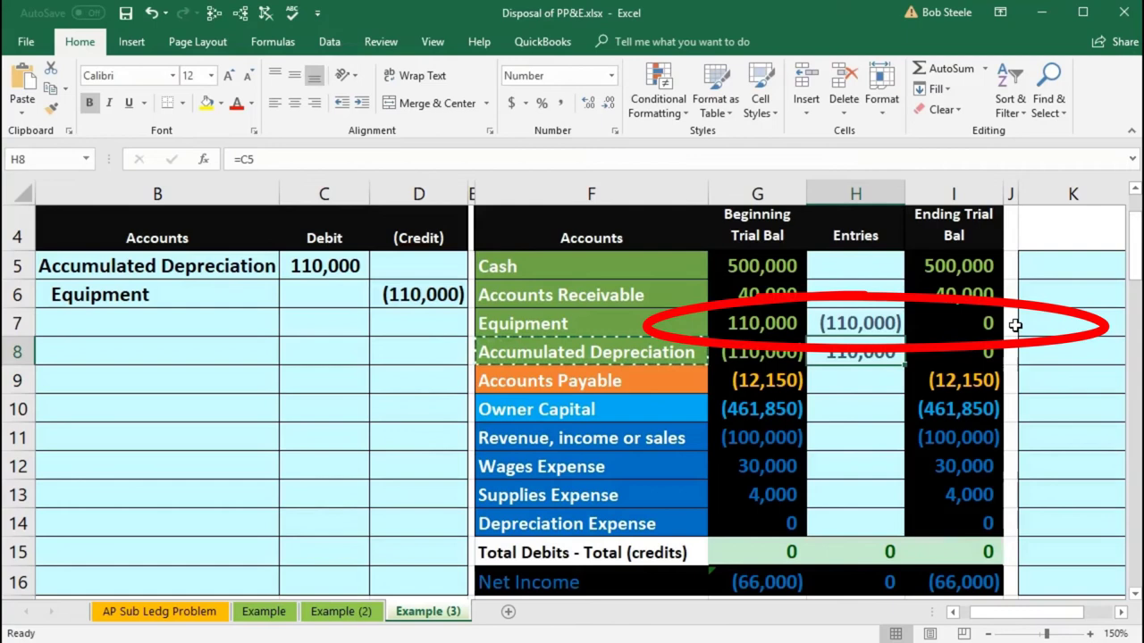
pyautogui.moveTo(960, 323); pyautogui.dragTo(956, 341)
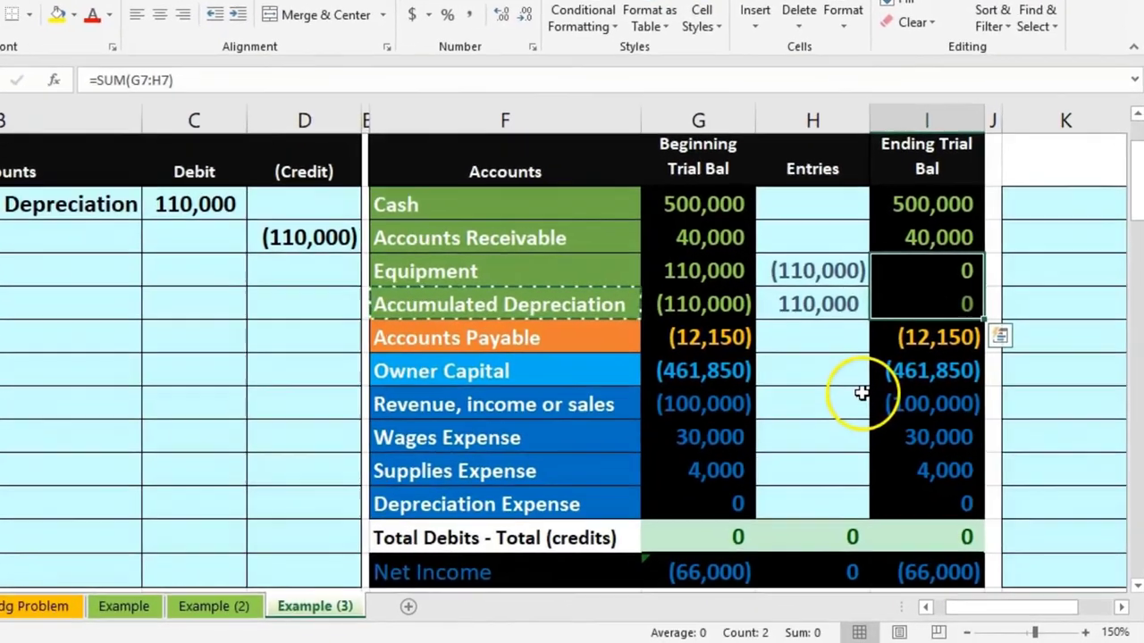
# - Review the income statement ending balances and Depreciation Expense totals, then scroll down to the next example
pyautogui.moveTo(883, 411); pyautogui.dragTo(896, 493)
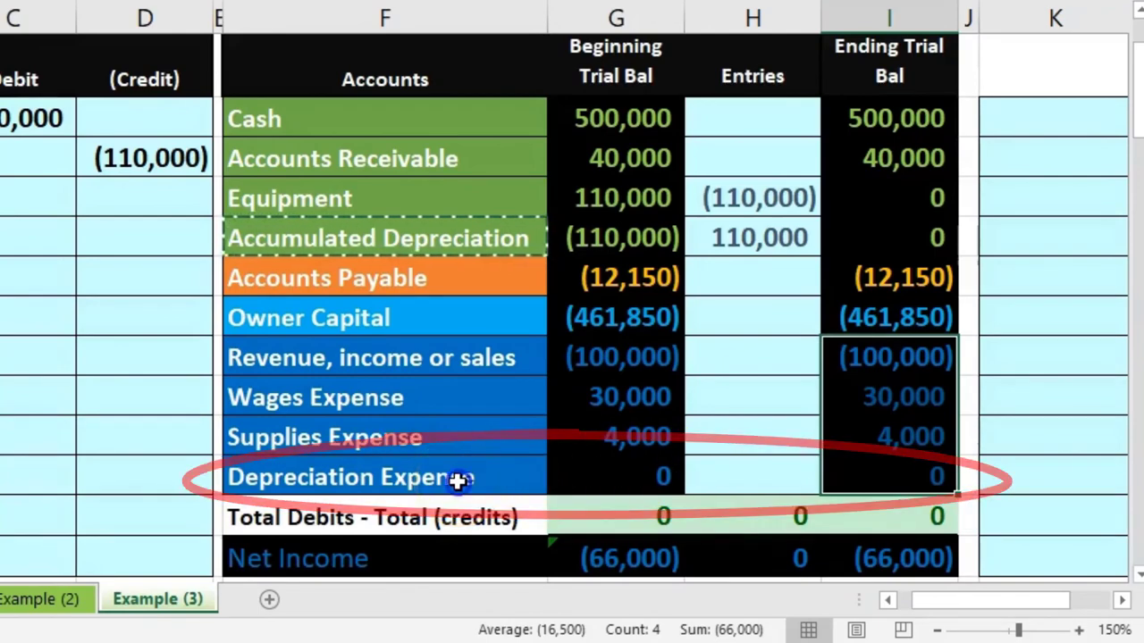
pyautogui.moveTo(458, 480); pyautogui.dragTo(720, 496)
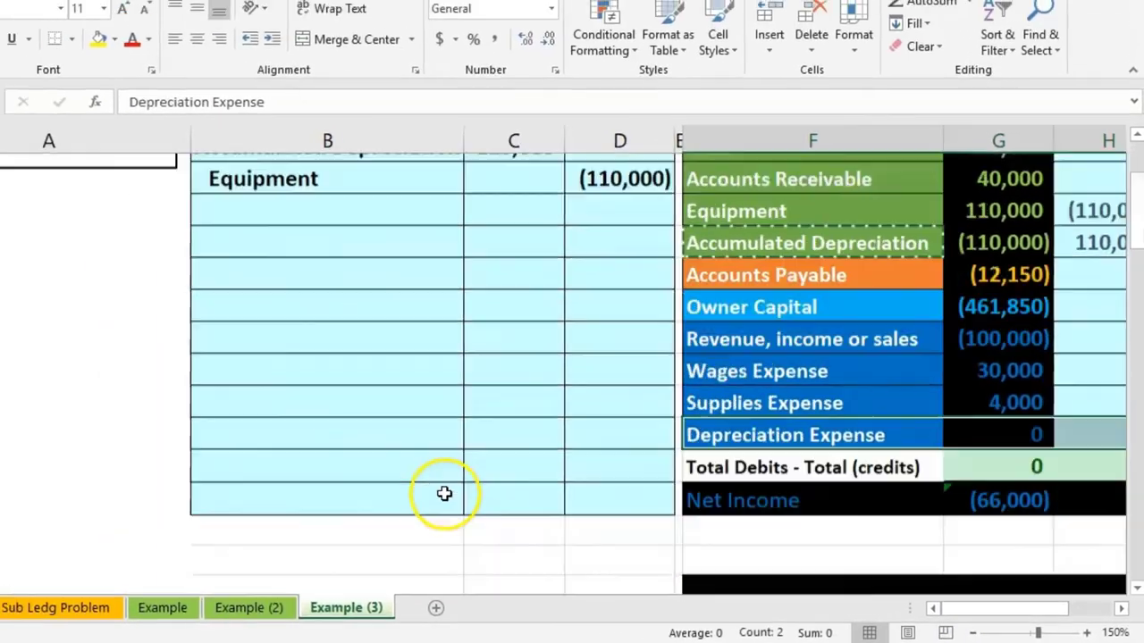
pyautogui.scroll(-2, 509, 507)
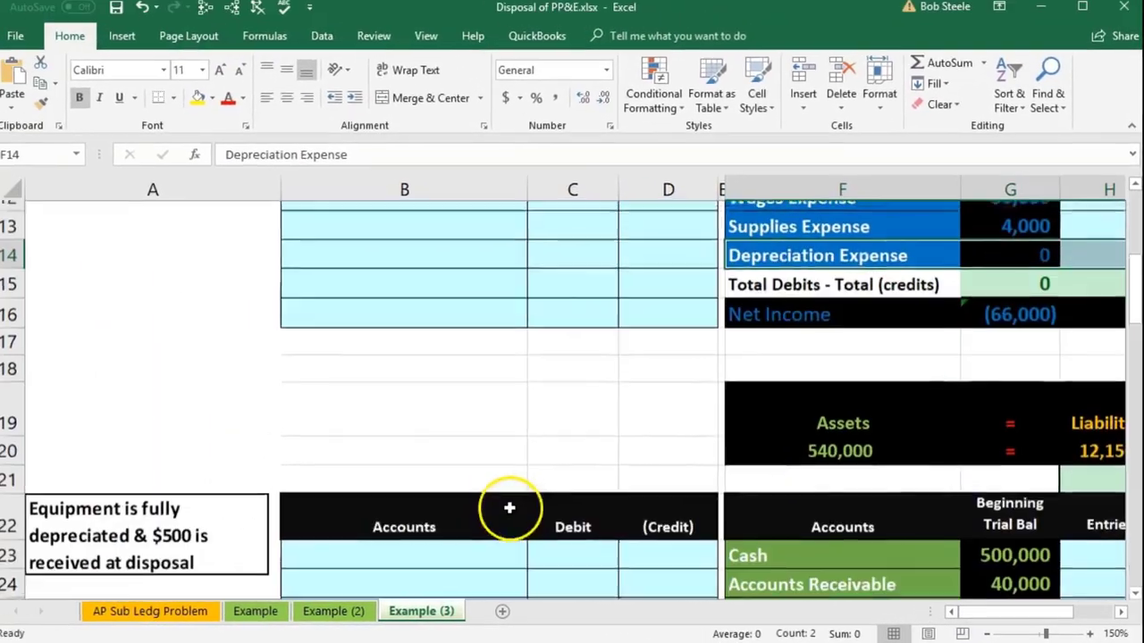